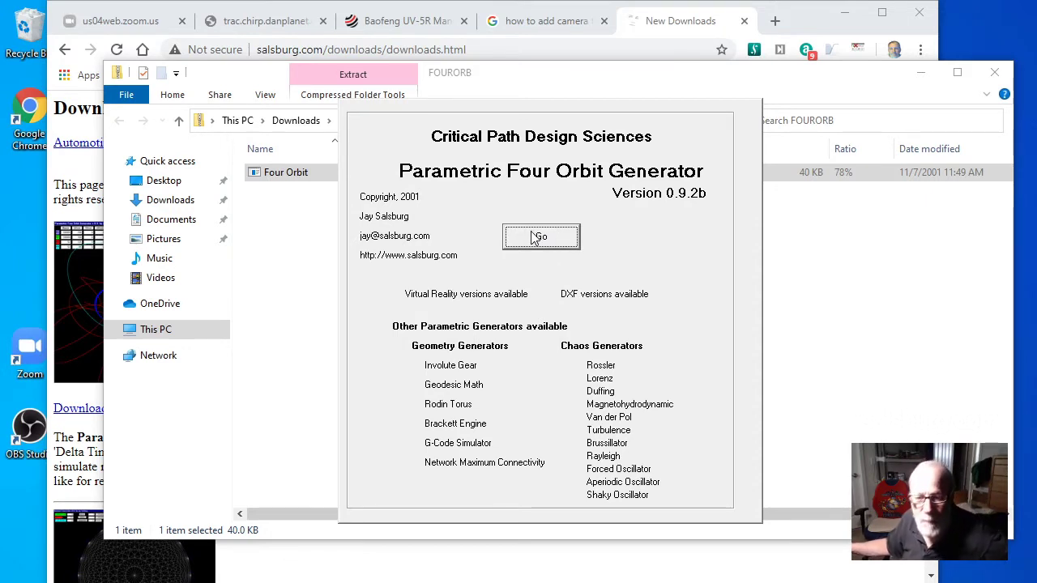
Dismiss the version 0.9.2b splash dialog with Go to reach the main orbit window
click(533, 236)
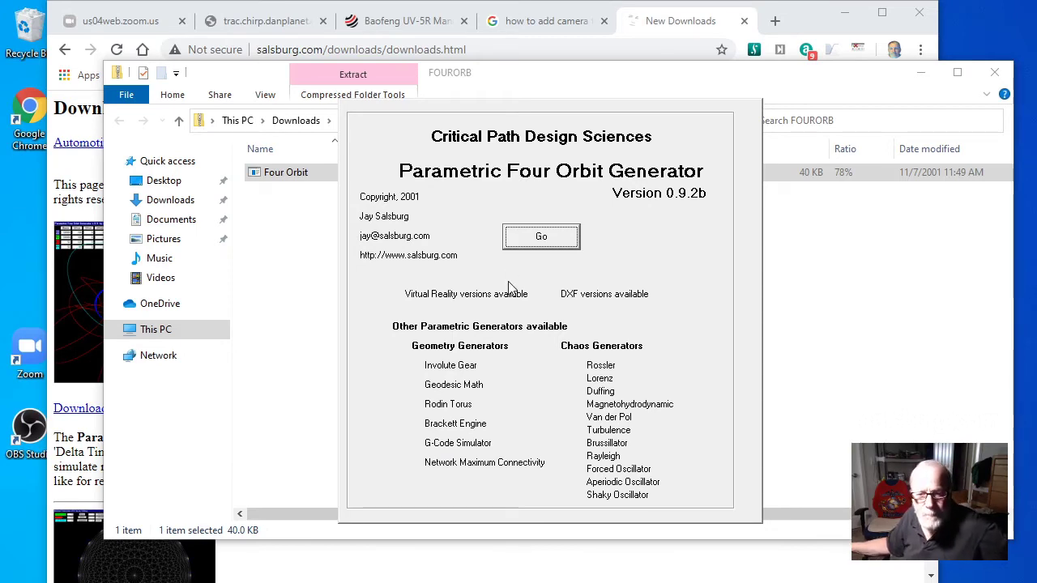
Launch the generator, compute the four-body orbits, and stop once the blue, green, red and cyan traces appear
click(540, 236)
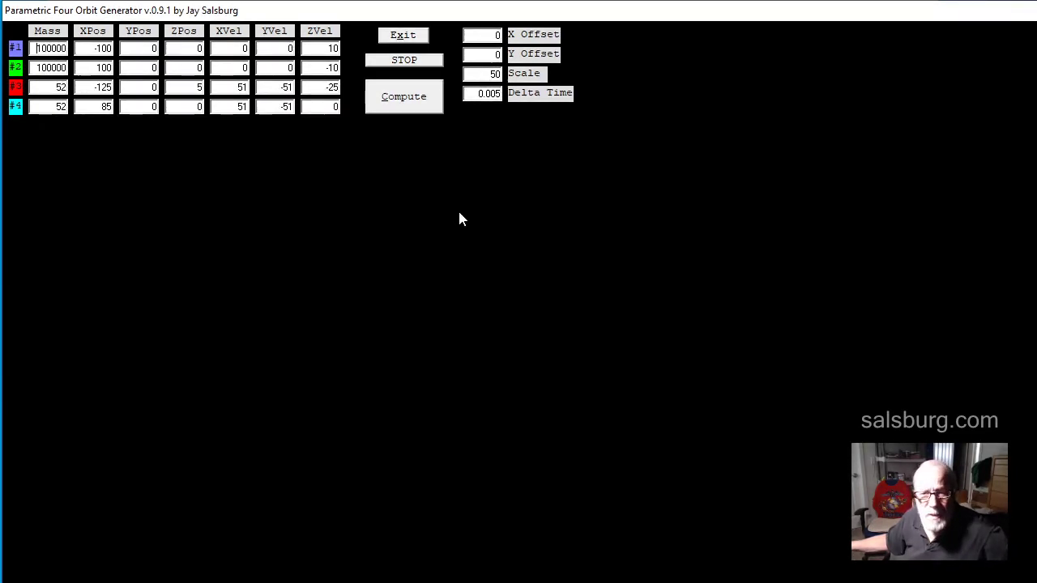
click(401, 110)
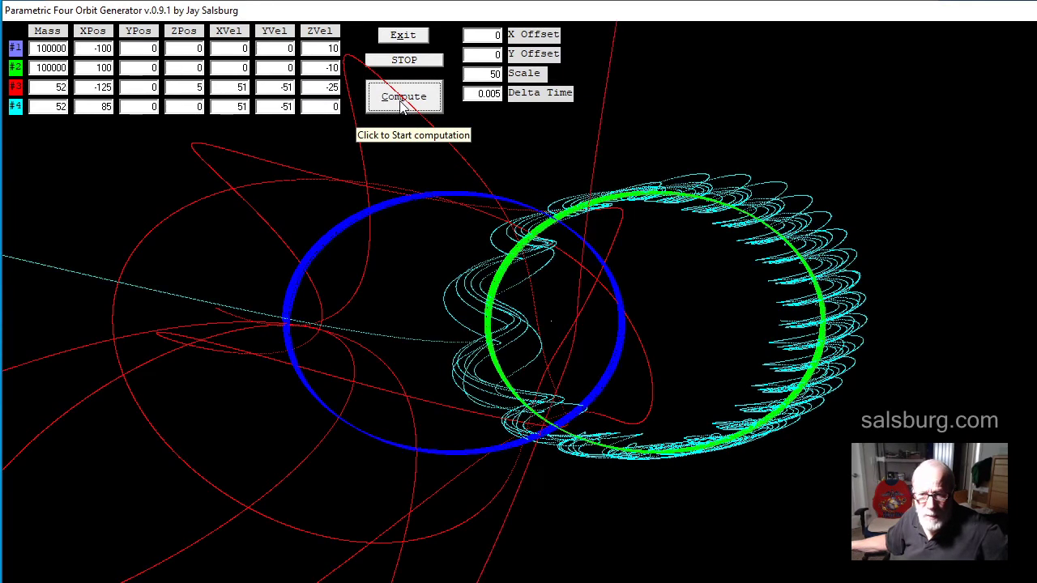
click(399, 63)
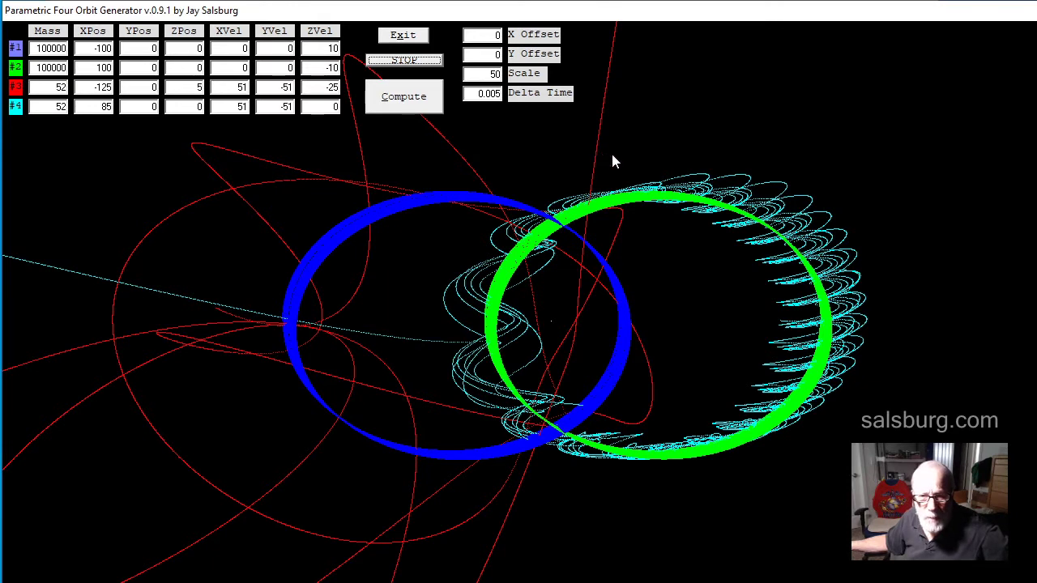
click(497, 94)
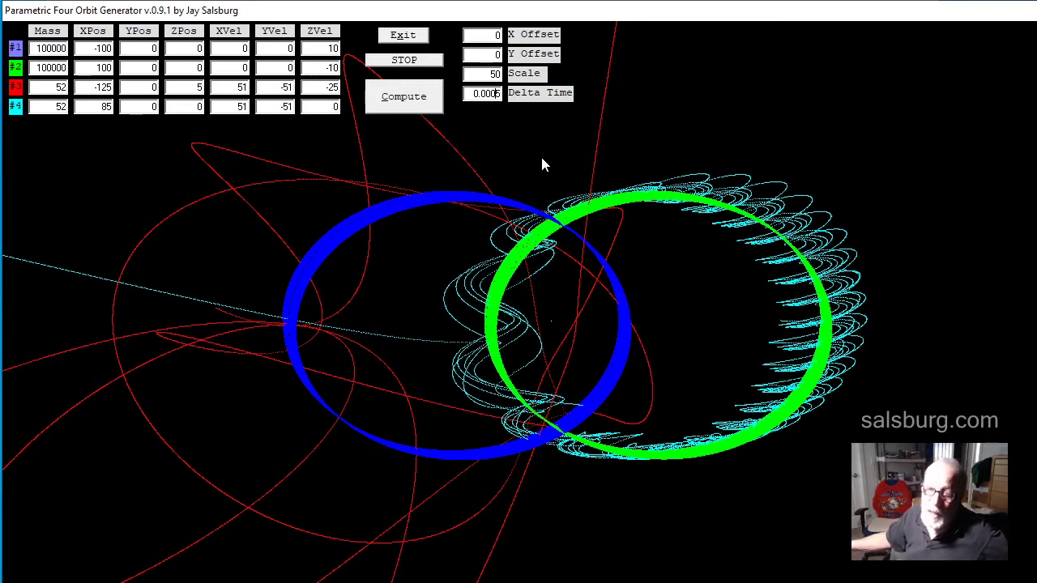
Rerun at Delta Time 0.0005 and stop after cyan body #4 sweeps wide loops
click(408, 97)
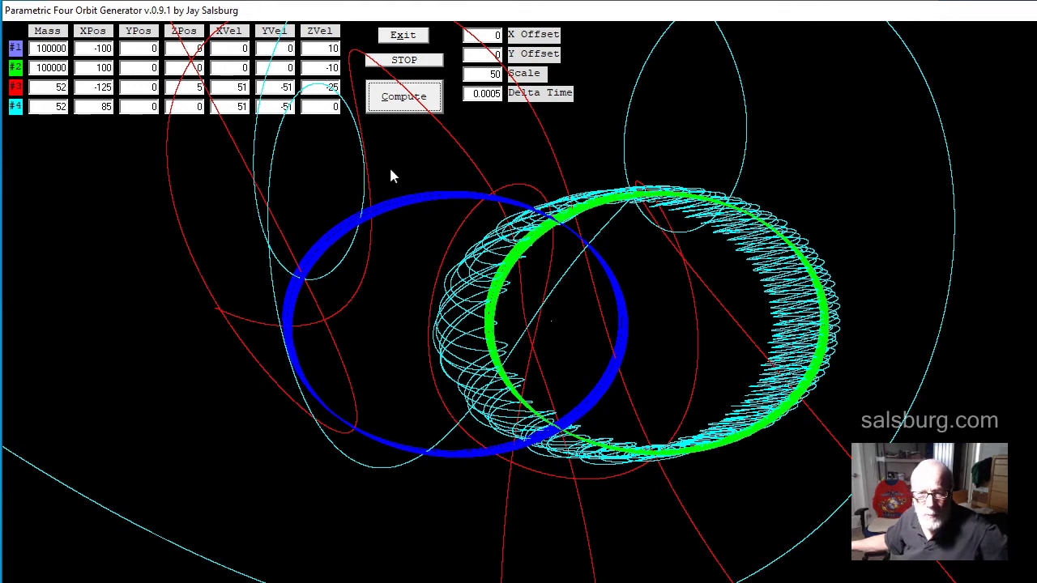
click(401, 62)
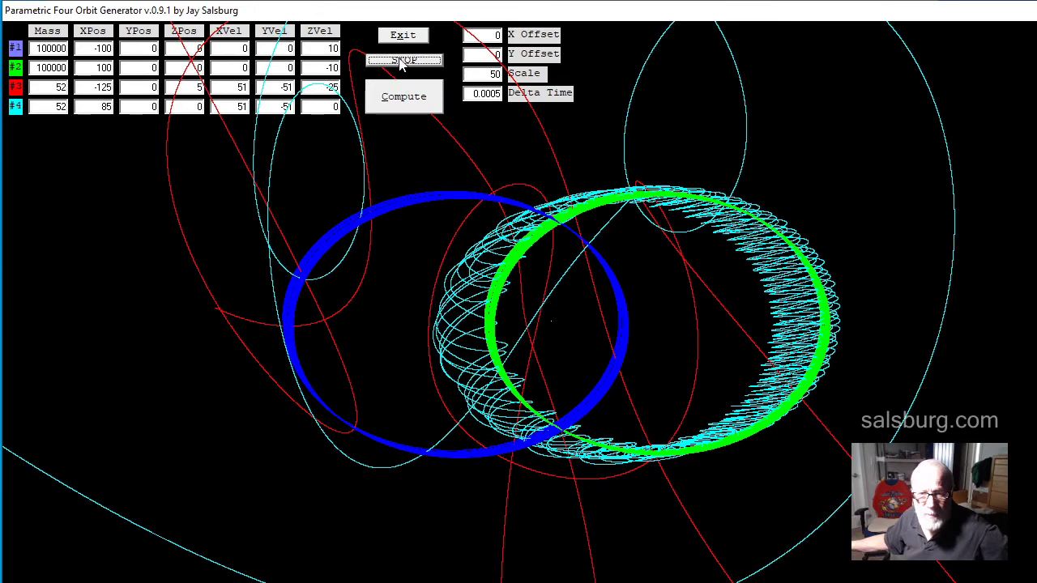
Edit Scale, rerun, and stop with cyan arcing off the upper left and red ellipses
click(496, 74)
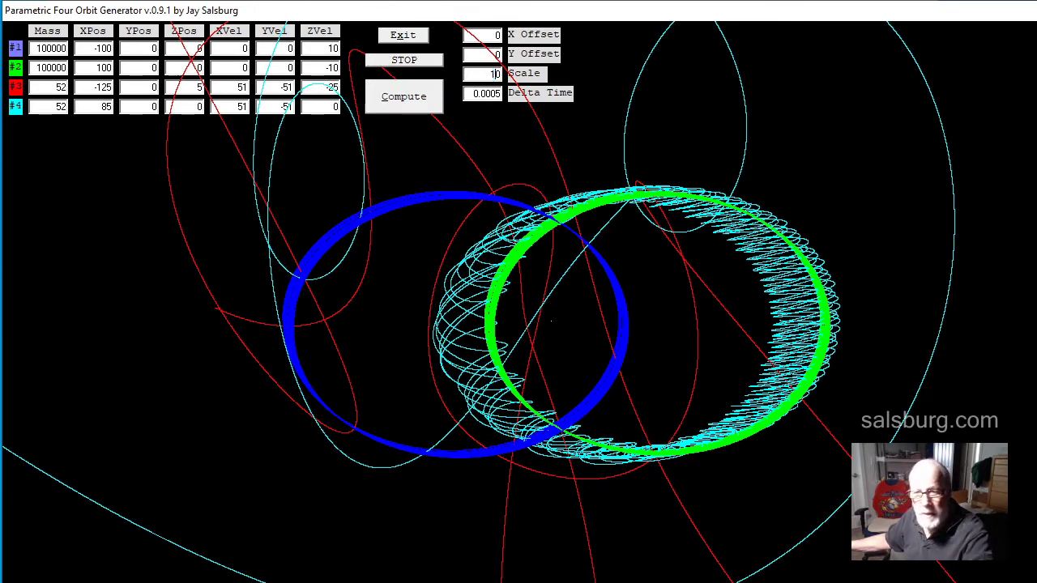
click(405, 104)
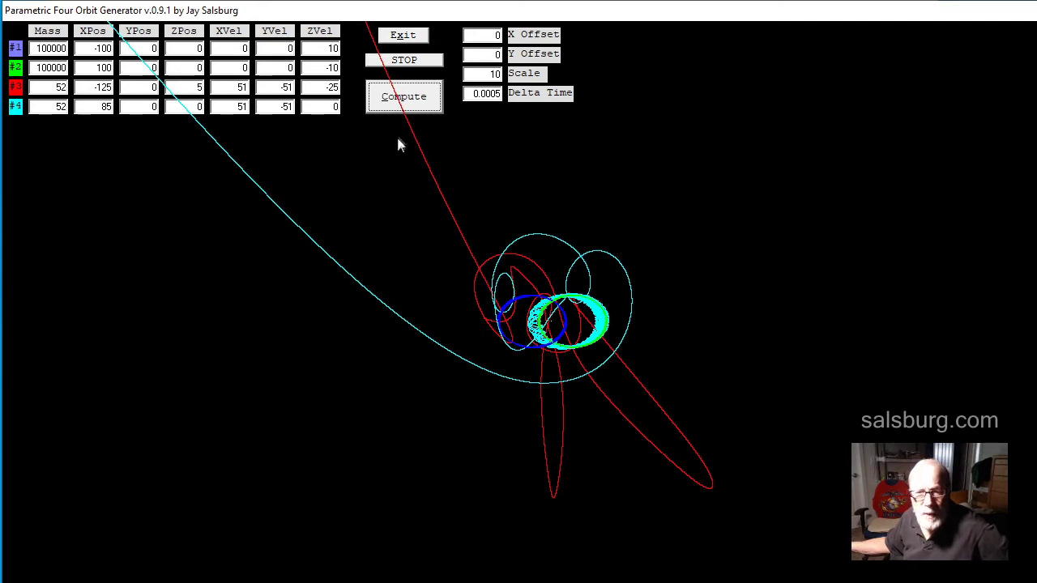
click(404, 62)
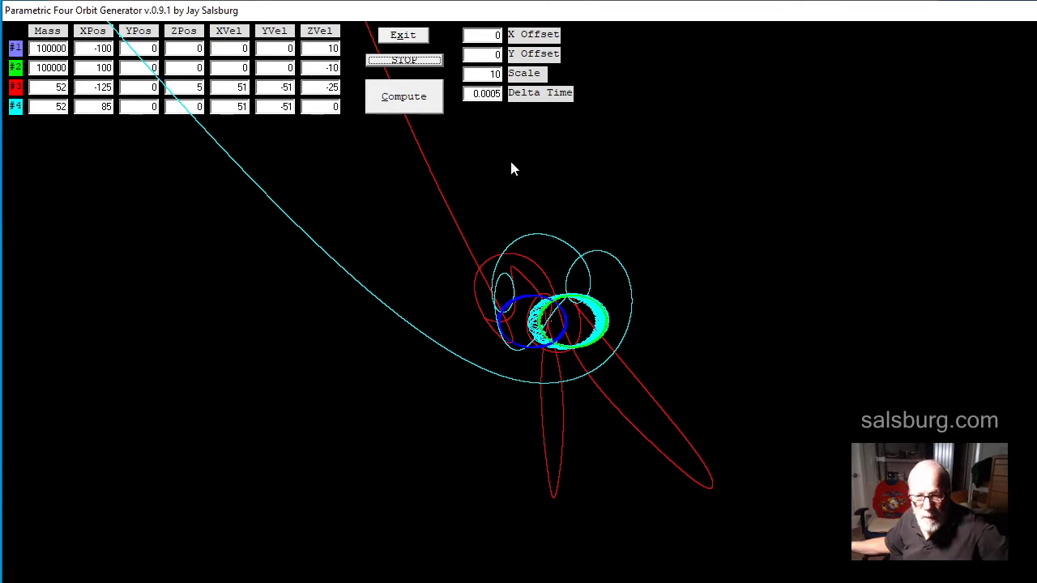
Change Delta Time from 0.0005 to 0.00005 and start a rerun
click(491, 93)
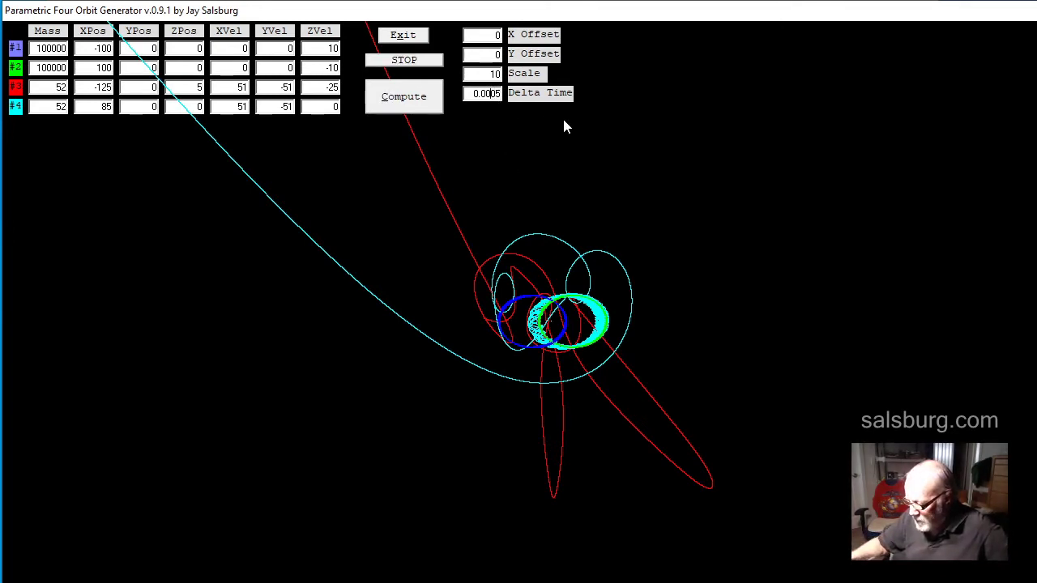
text(0)
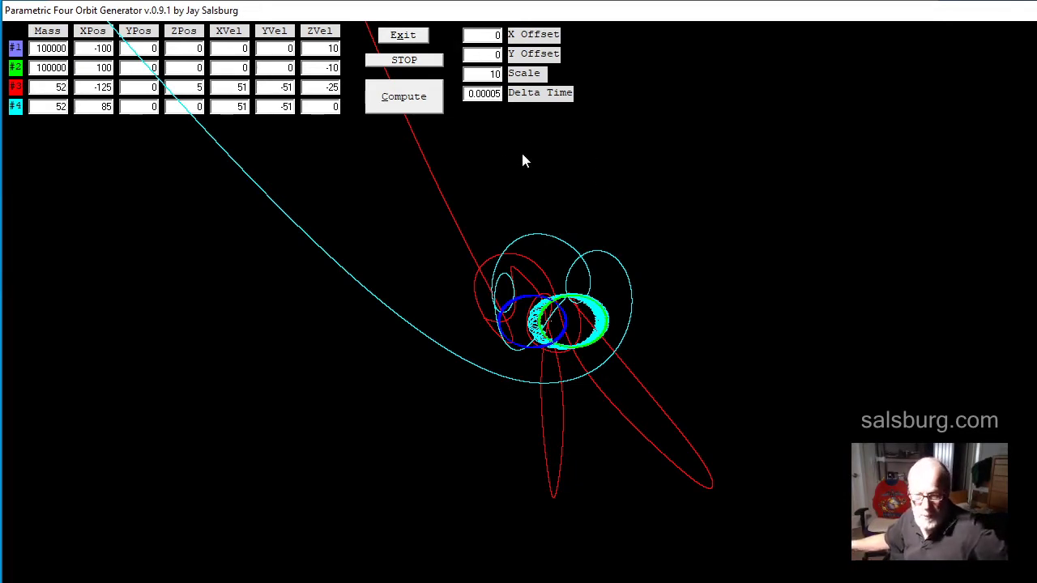
click(412, 108)
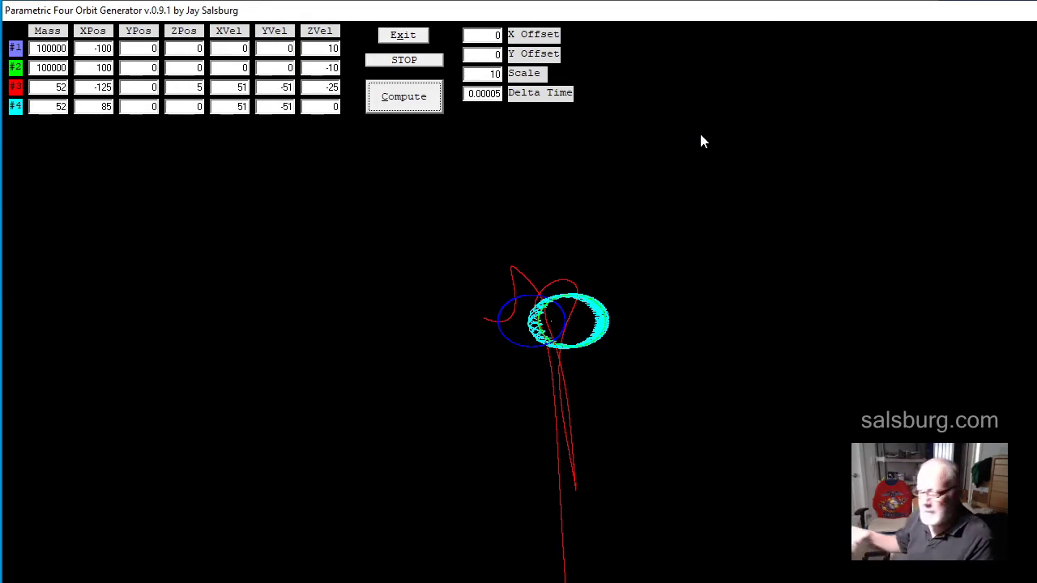
Stop the 0.00005-step run, freezing the blue and cyan rings and long red streaks
click(394, 63)
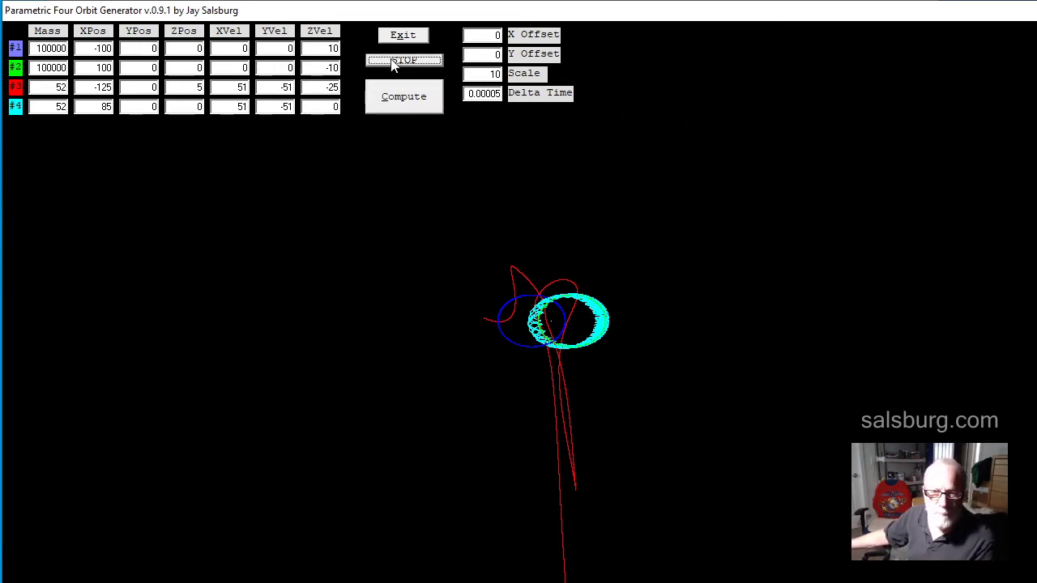
Set Scale to 2 and restart the four-body computation on a cleared canvas
click(491, 75)
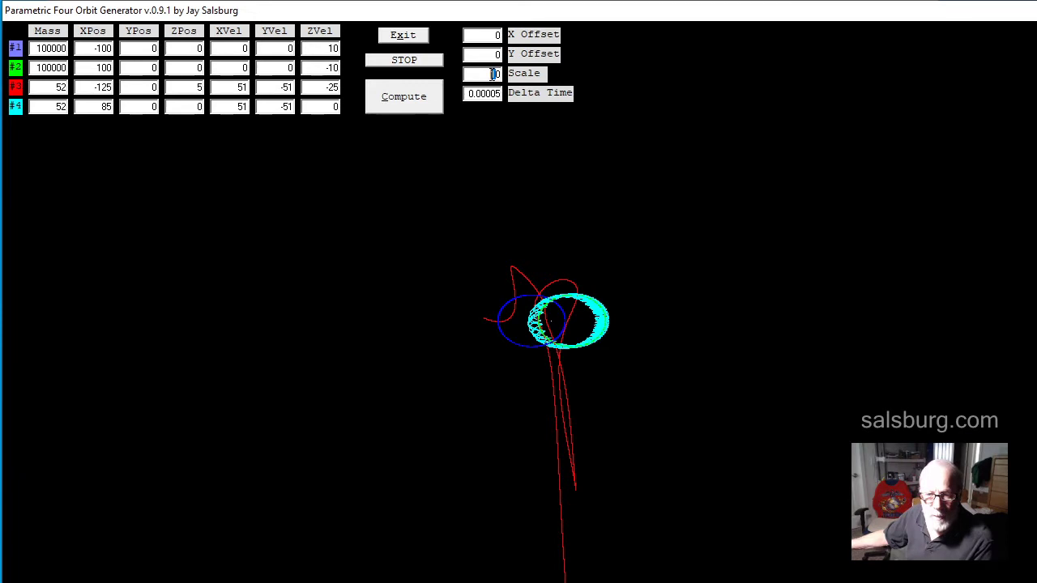
key(BackSpace)
text(2)
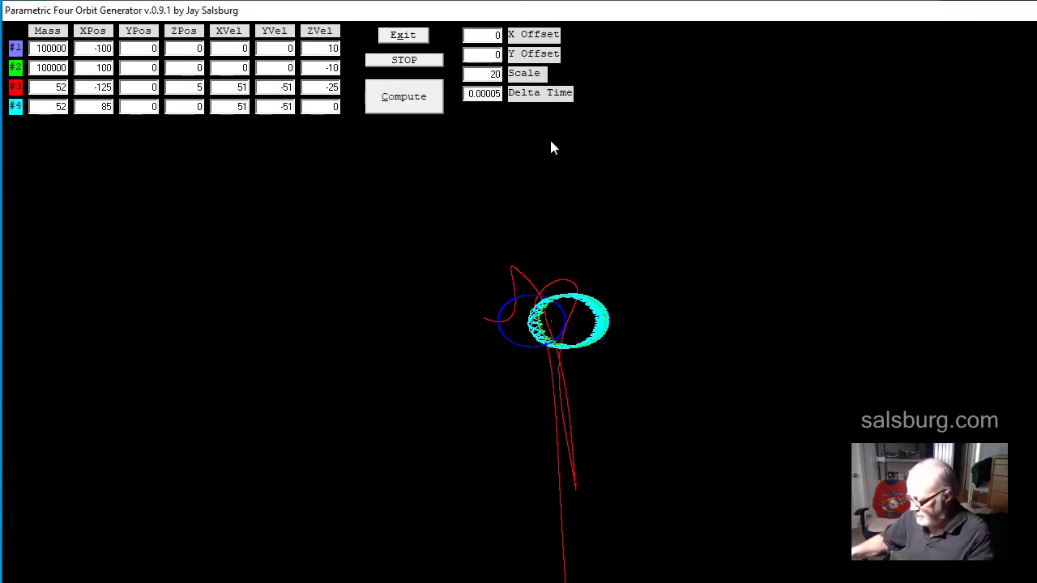
key(BackSpace)
key(Delete)
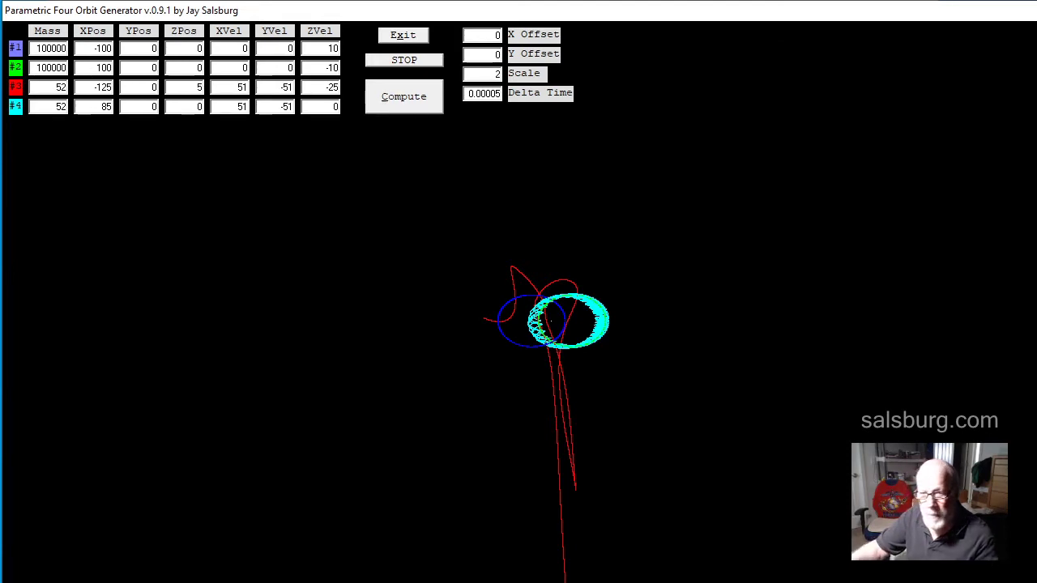
text(3)
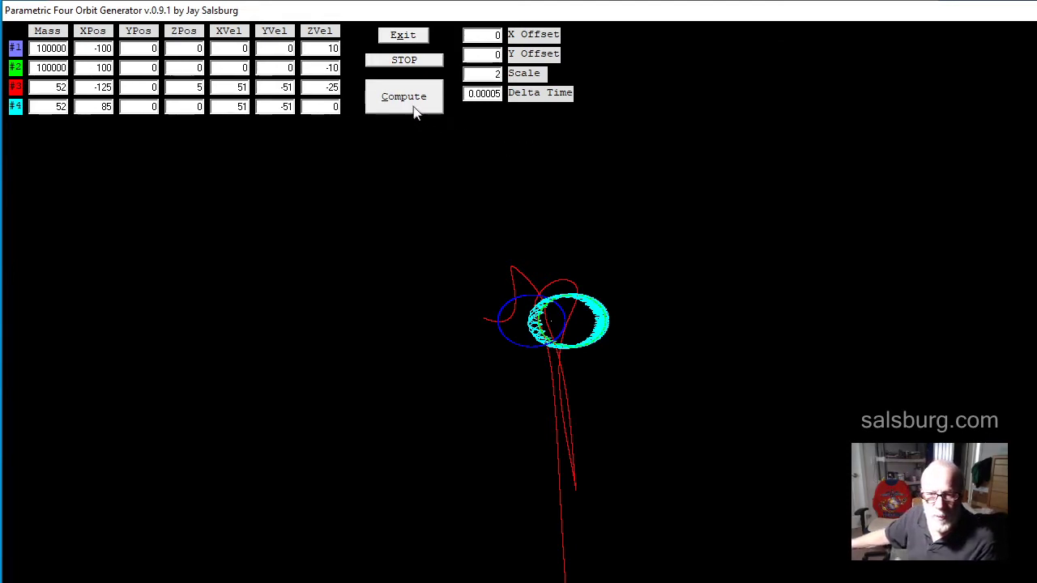
click(405, 102)
Start a fresh computation and let traces form near the centre while red drops downward
click(405, 102)
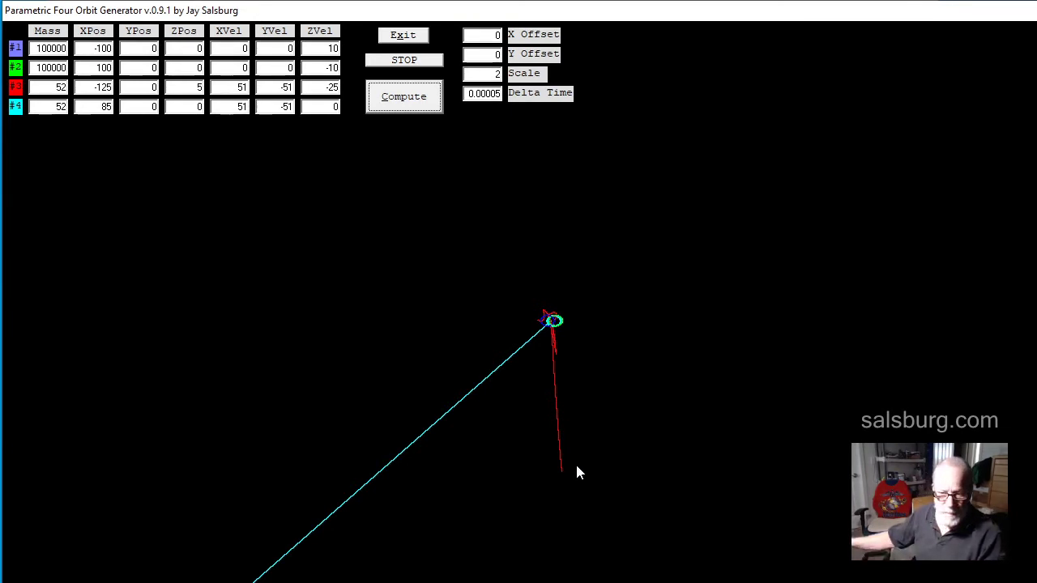
Halt the run and change Scale from 2 to 40
click(412, 62)
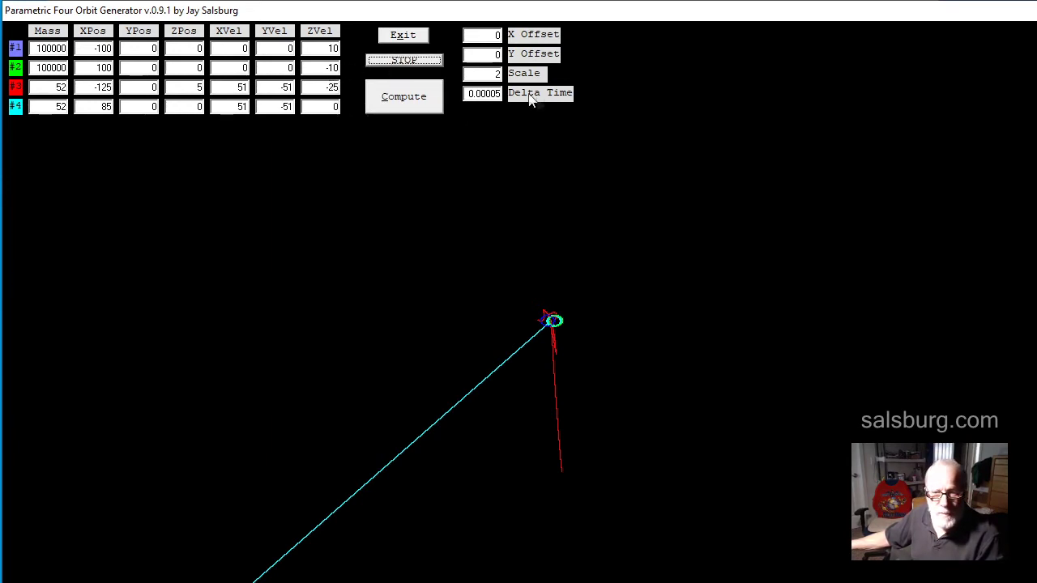
click(498, 74)
key(BackSpace)
text(2)
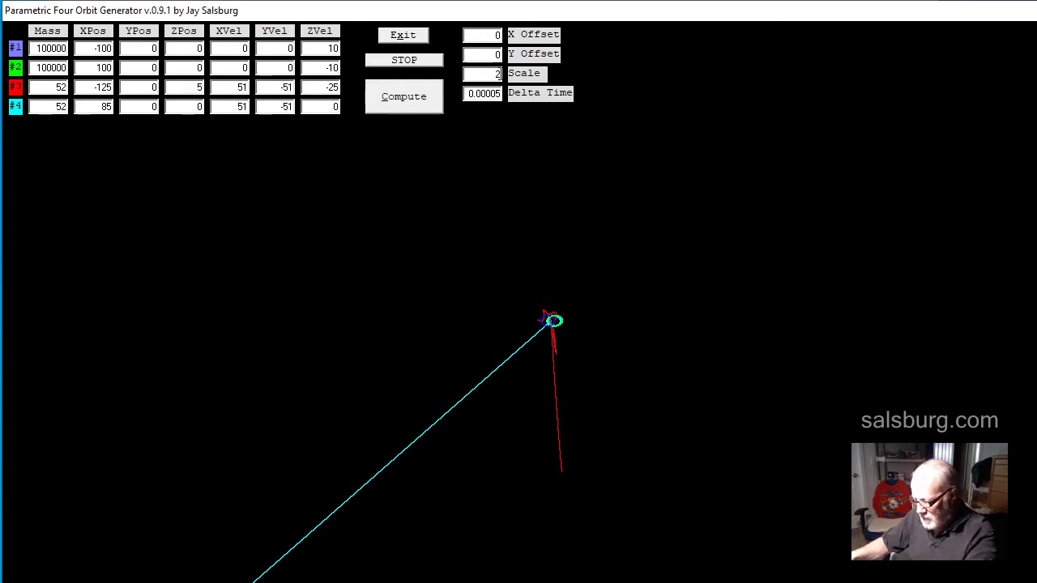
key(BackSpace)
text(40)
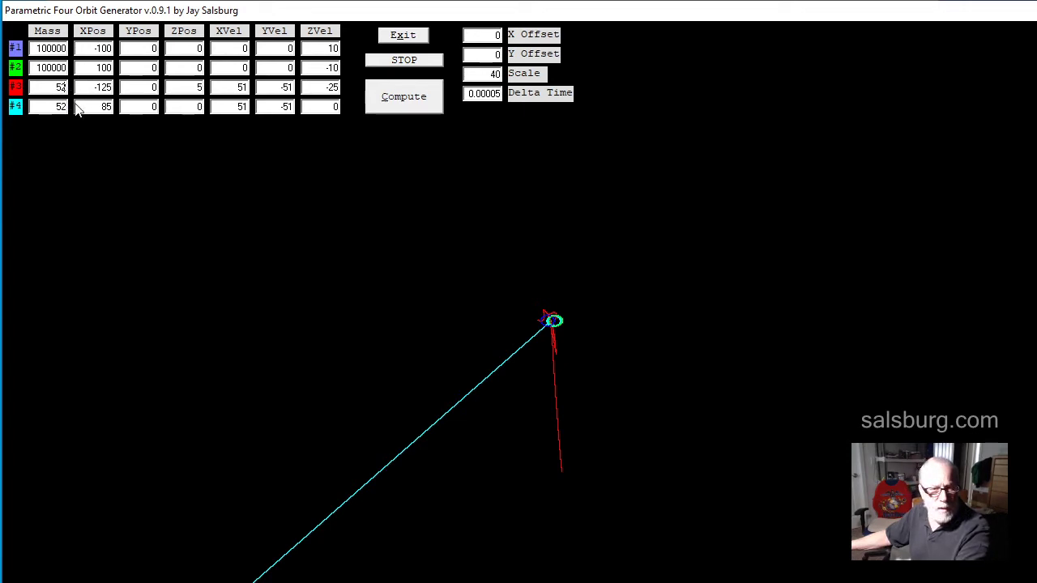
Raise the masses of bodies #3 and #4 from 52 to 520
text(0)
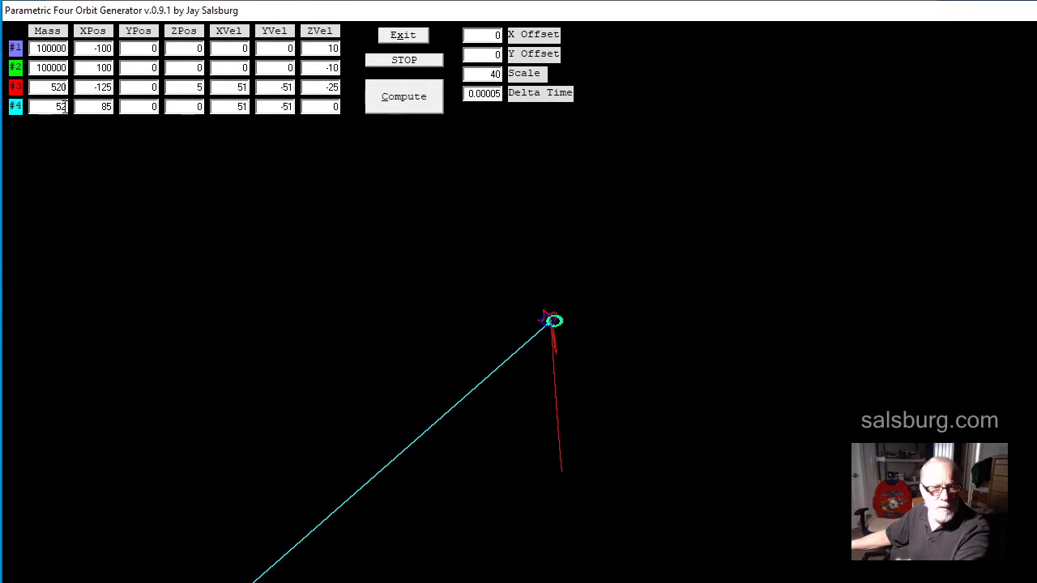
click(64, 107)
text(0)
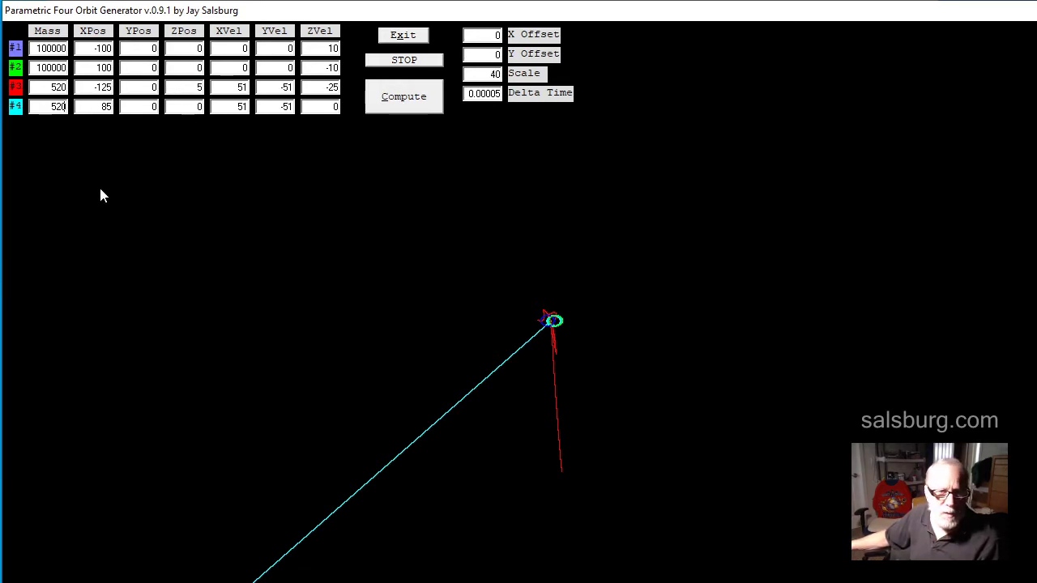
Run with 520-mass bodies #3 and #4 at Scale 40, drawing large blue, green and cyan loops
click(401, 99)
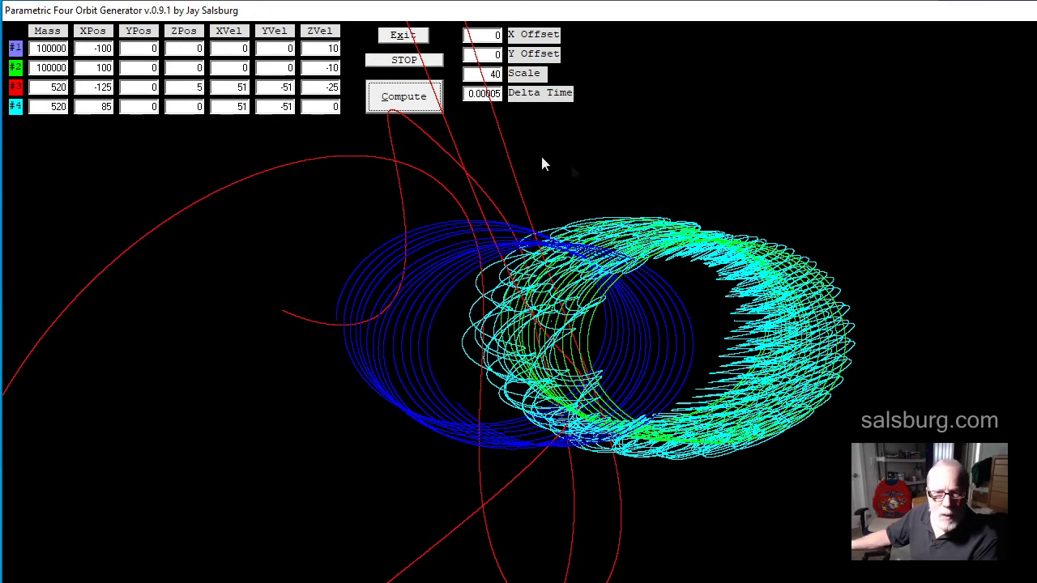
Stop the 520-mass four-body run so its orbit traces freeze on the canvas
click(404, 61)
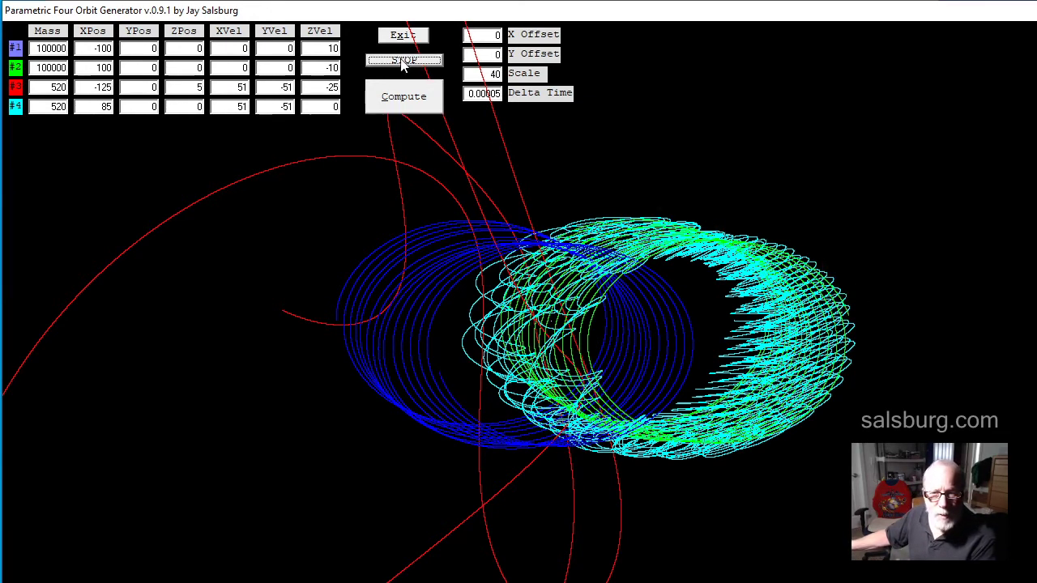
Change the Scale value to 10 and recompute the four-body orbits
click(490, 74)
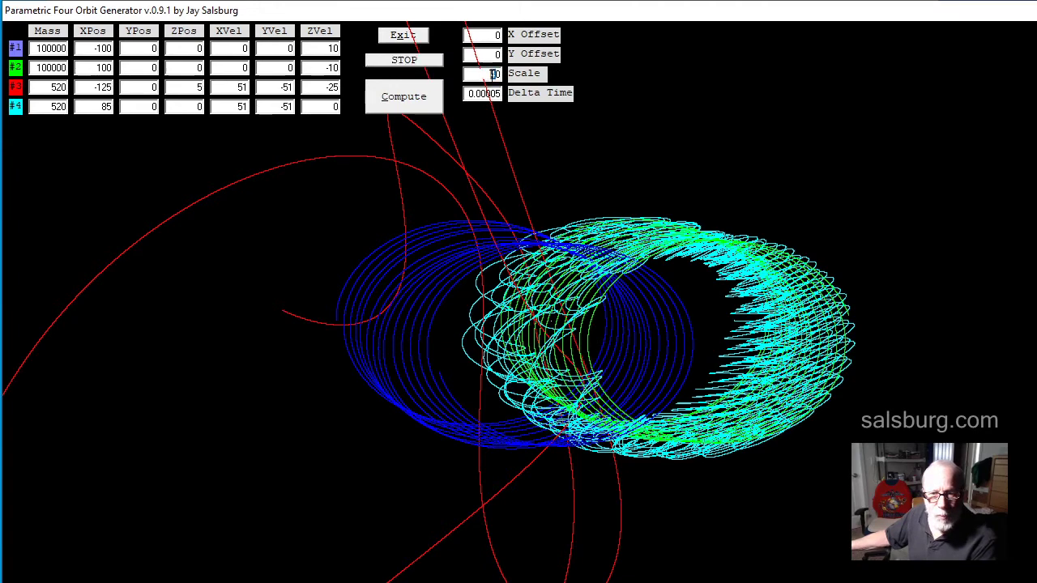
text(10)
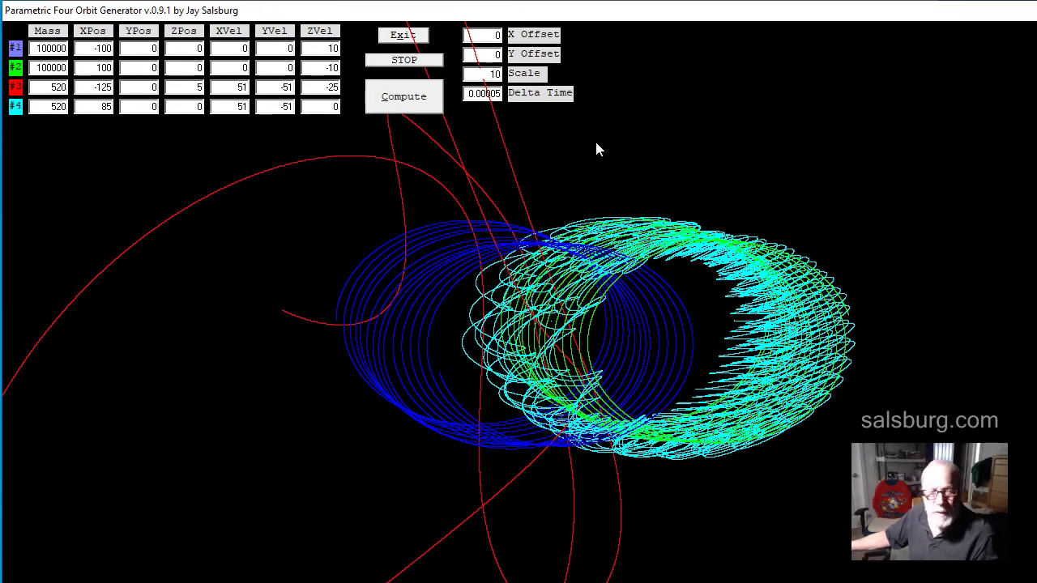
click(405, 98)
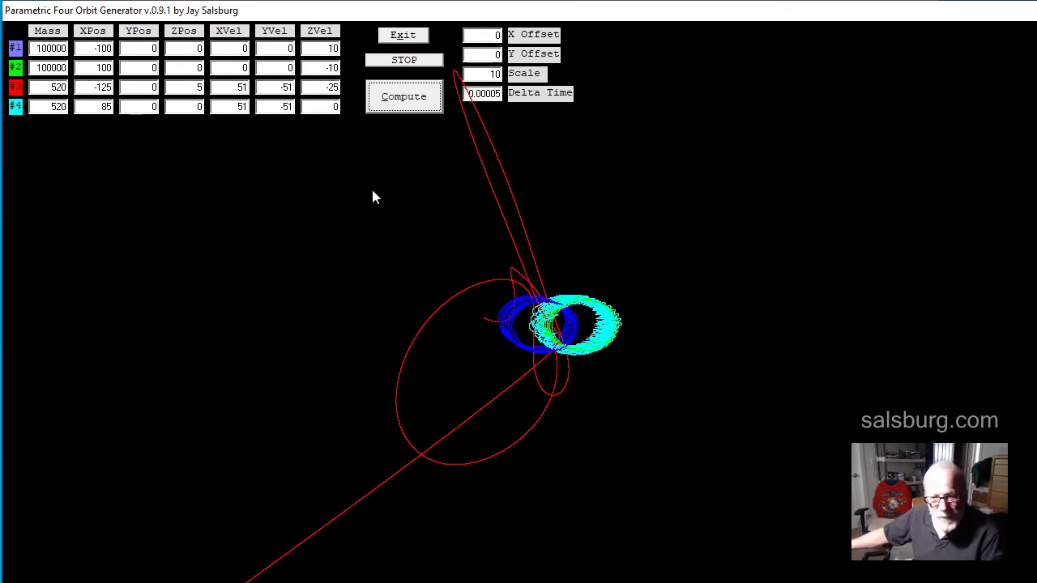
Stop the run, lower Delta Time from 0.00005 to 0.00001, and recompute
click(409, 64)
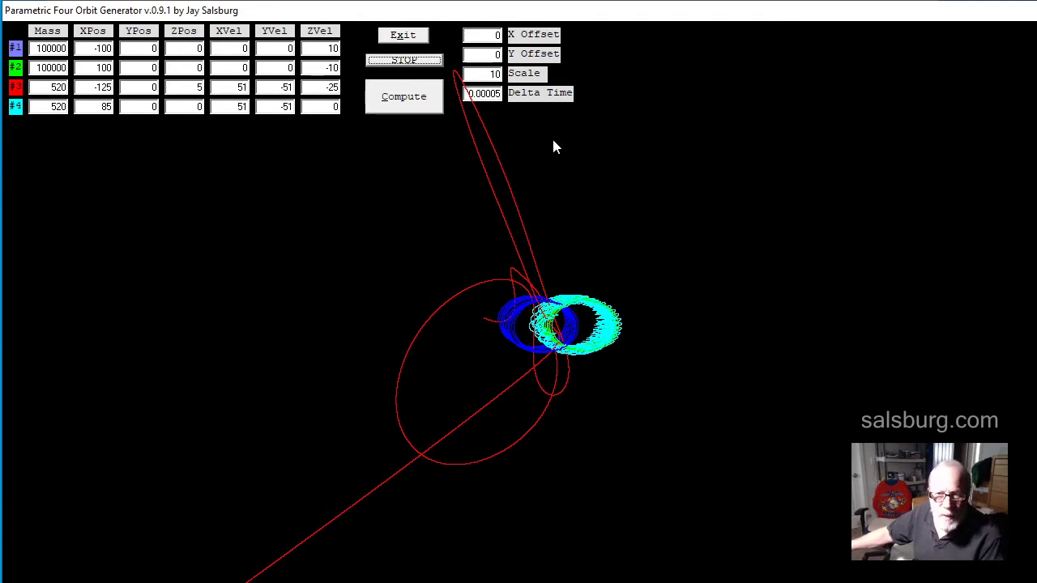
click(496, 94)
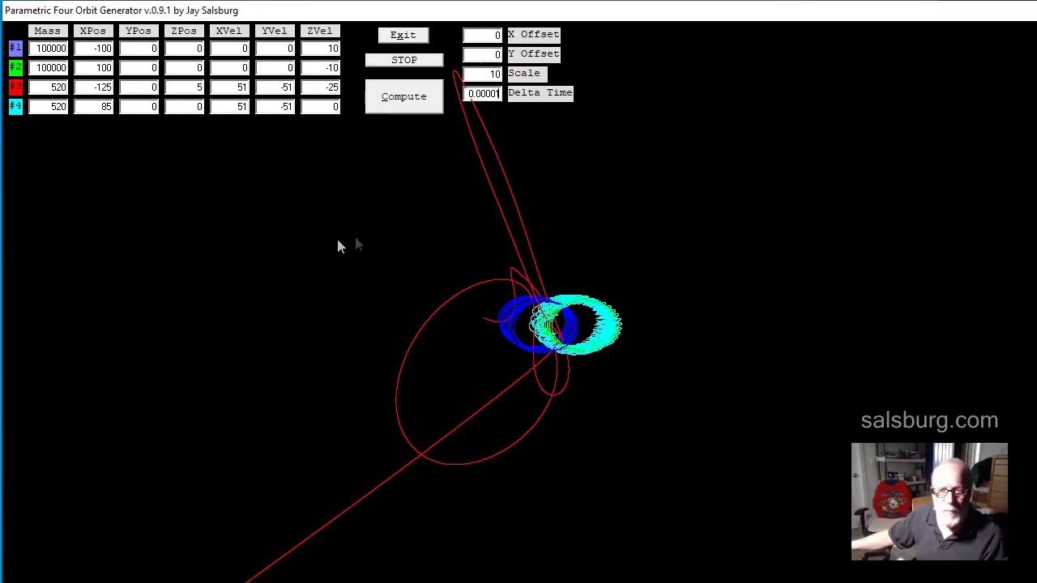
click(404, 103)
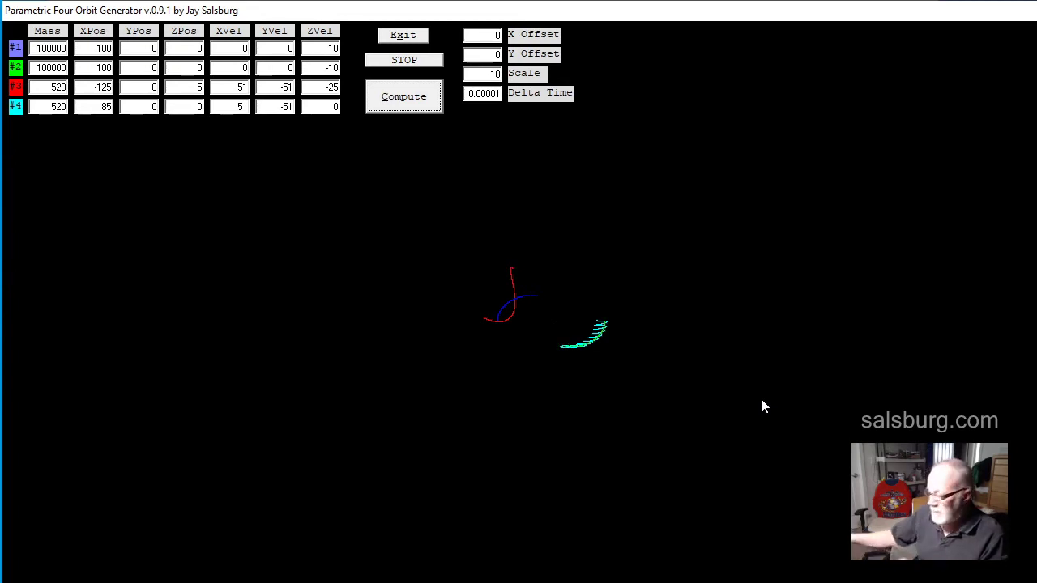
Stop the 0.00001 time-step run and recompute with Scale raised from 10 to 50
click(410, 60)
click(496, 73)
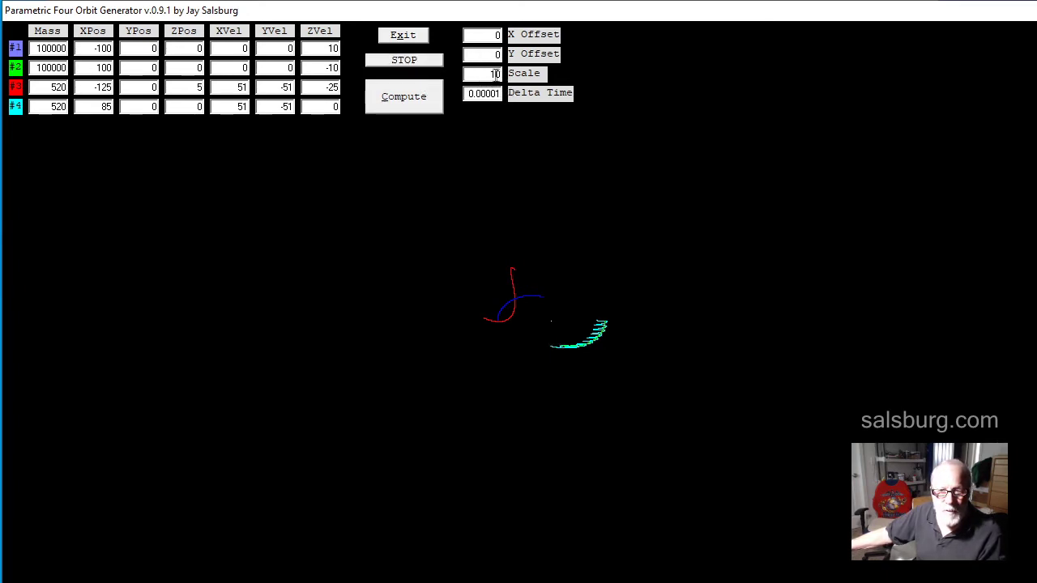
double_click(496, 74)
text(50)
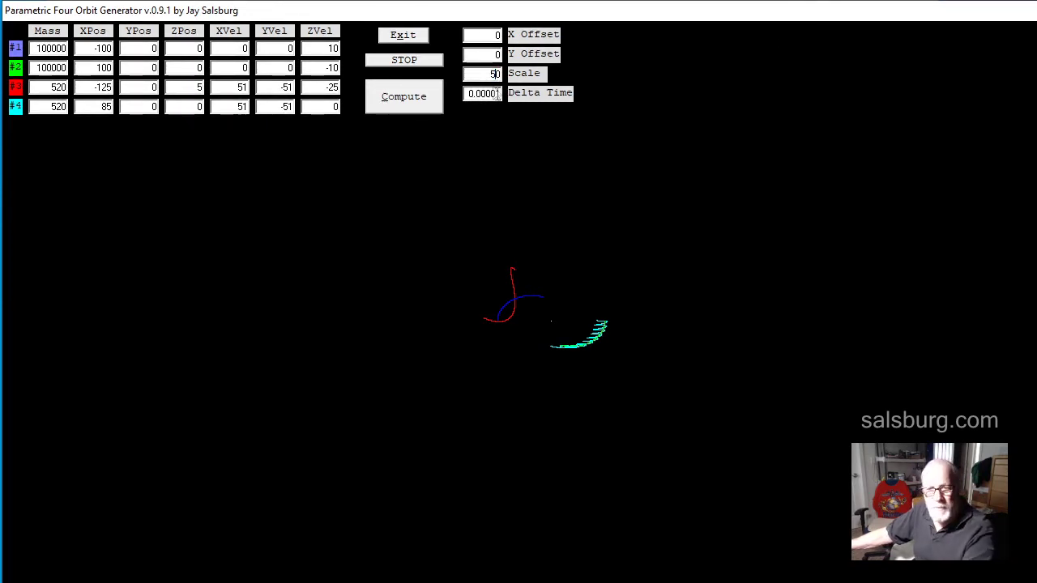
click(402, 98)
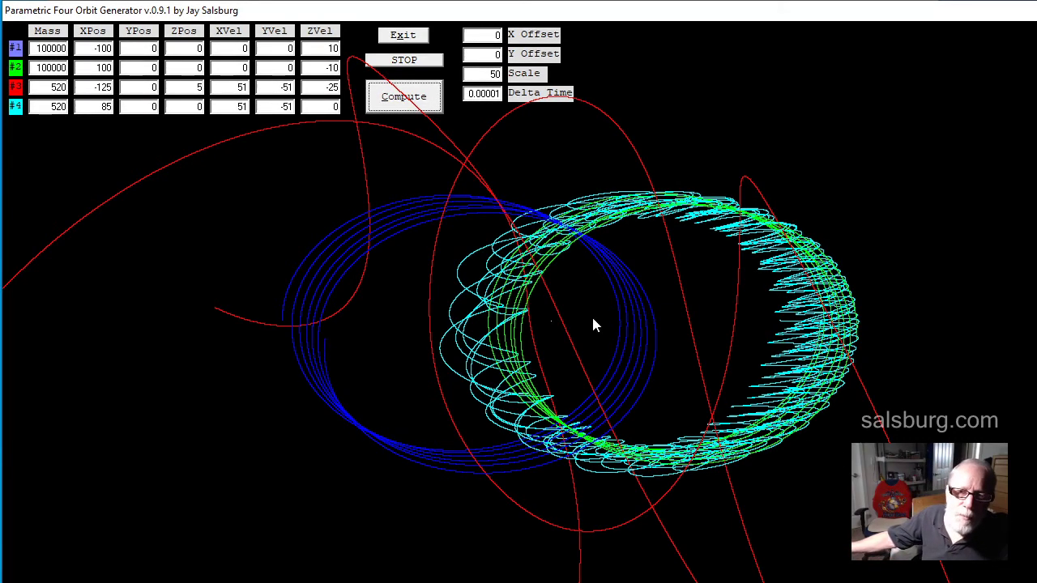
Stop the Scale 50, mass-520 run once its orbit traces have built up
click(398, 63)
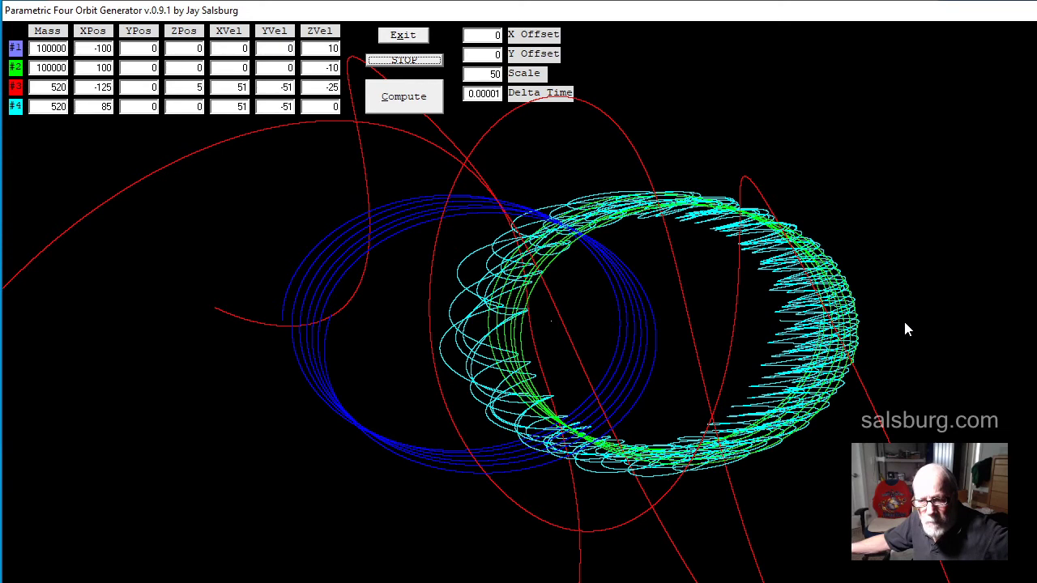
Change the masses of stars #3 and #4 from 520 to 1020 and rerun
click(56, 88)
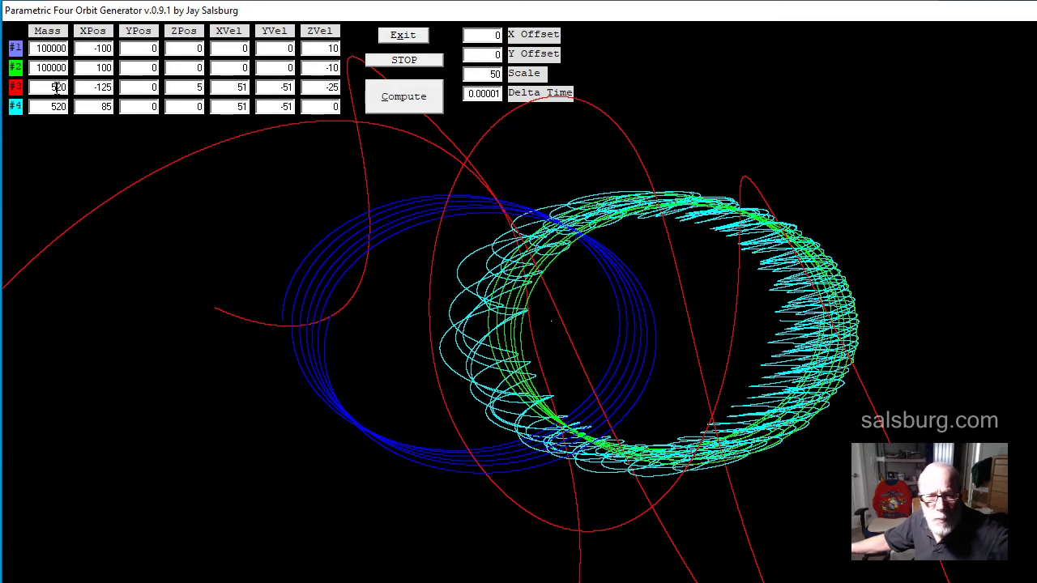
drag(58, 87, 53, 90)
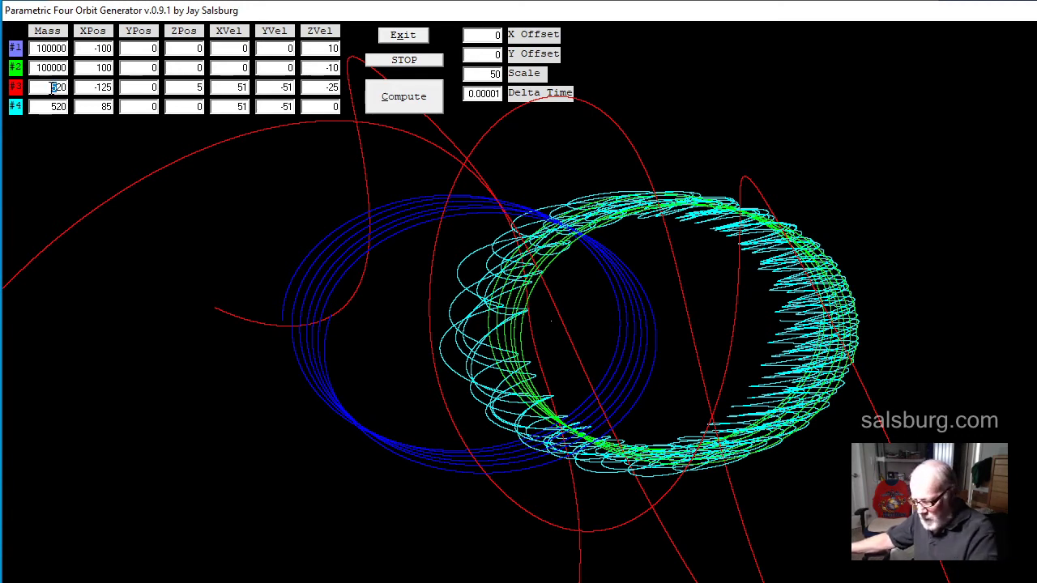
text(10)
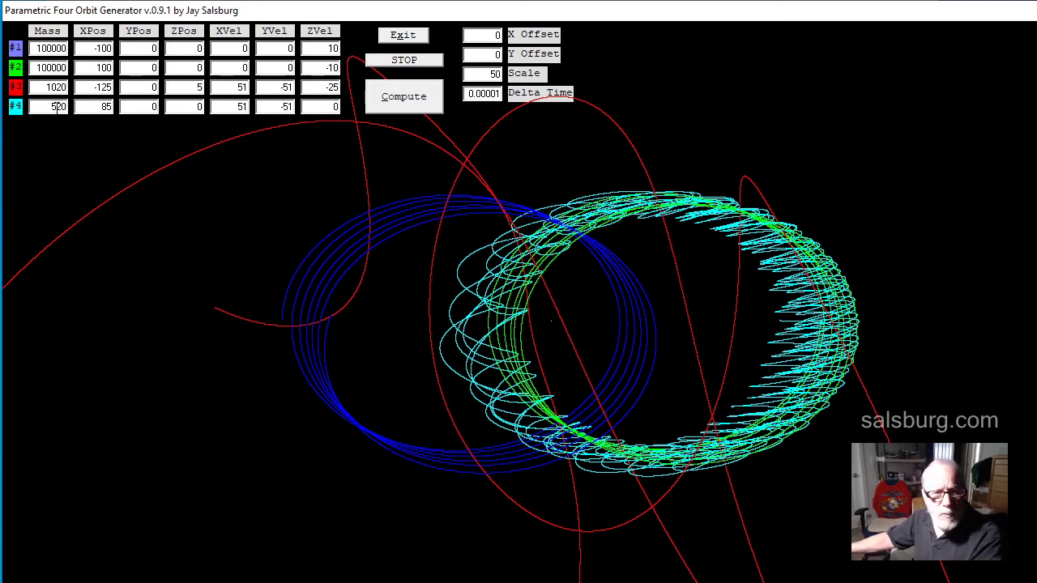
drag(59, 107, 54, 107)
text(1)
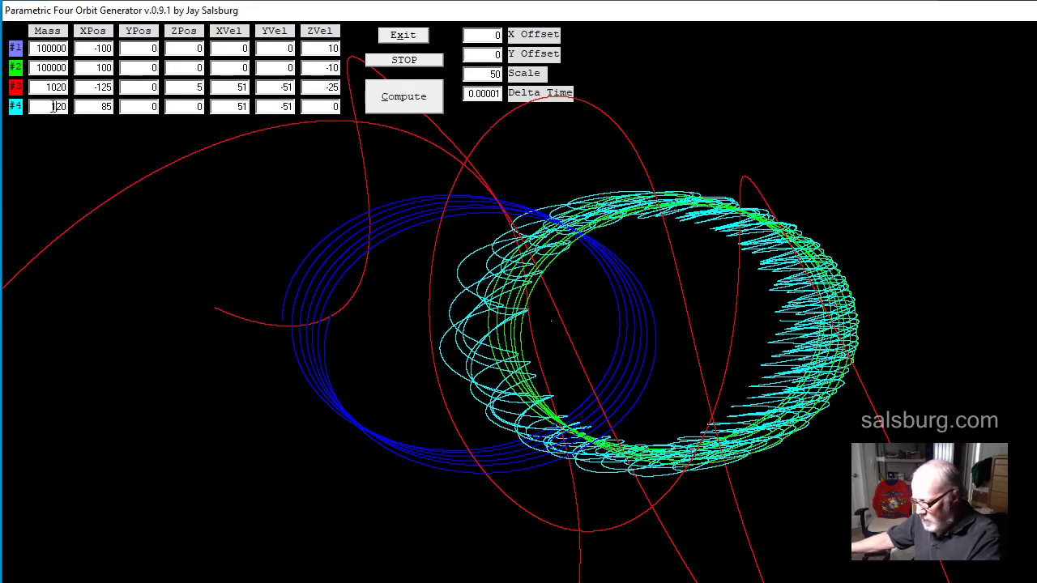
text(0)
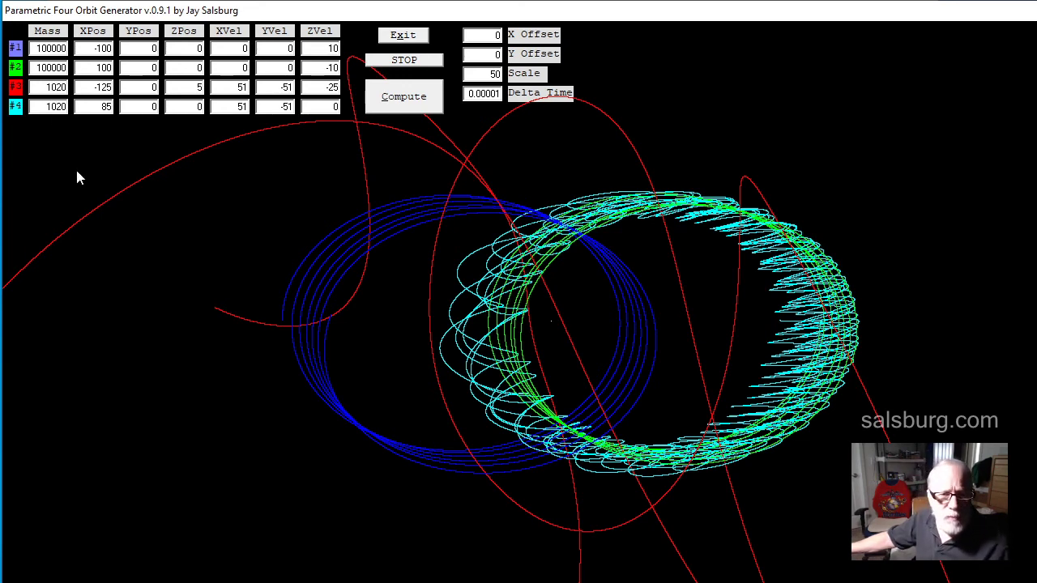
click(403, 99)
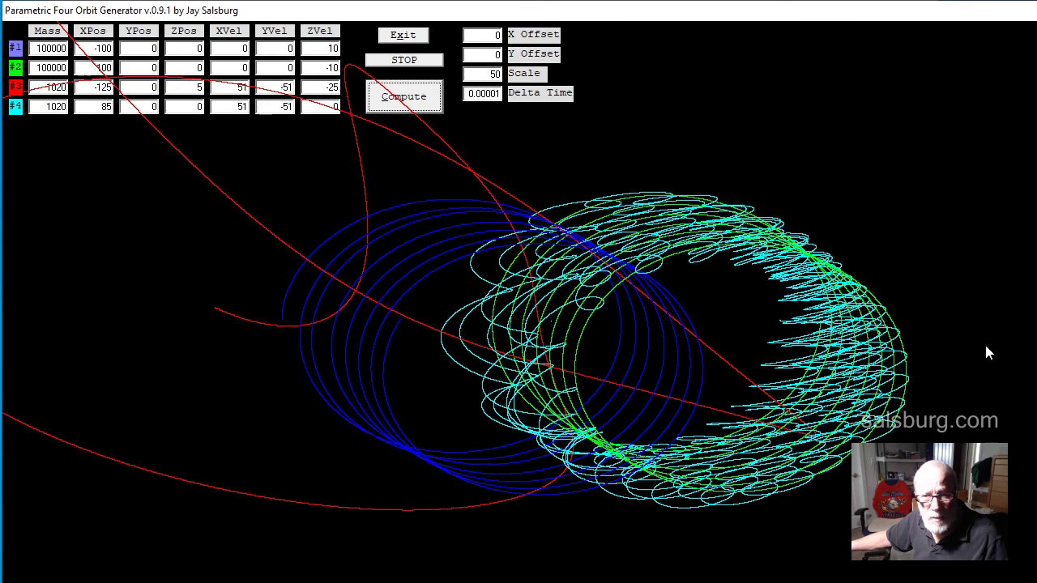
Stop the 1020-mass run, freezing its blue, green-cyan and red traces
click(407, 65)
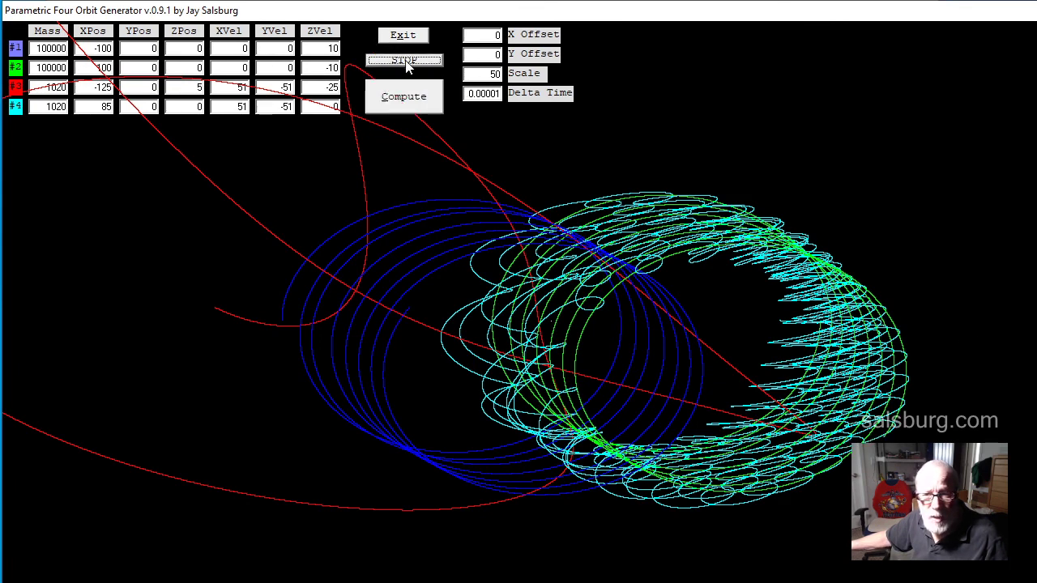